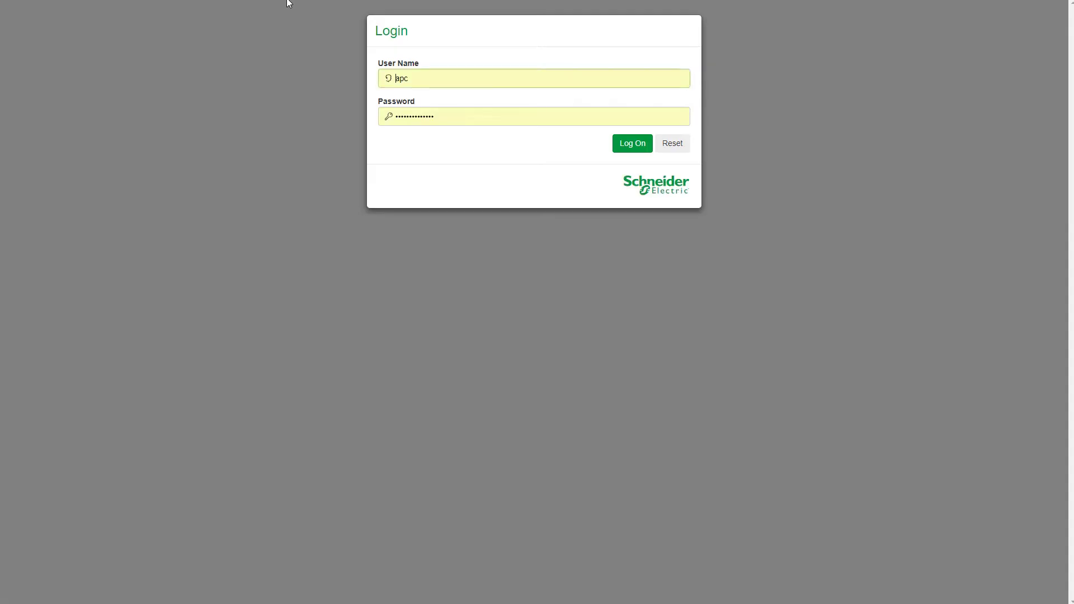
# - Attempt the web log on, hit Maximum Connections Reached, and return to the login form
pyautogui.click(626, 145)
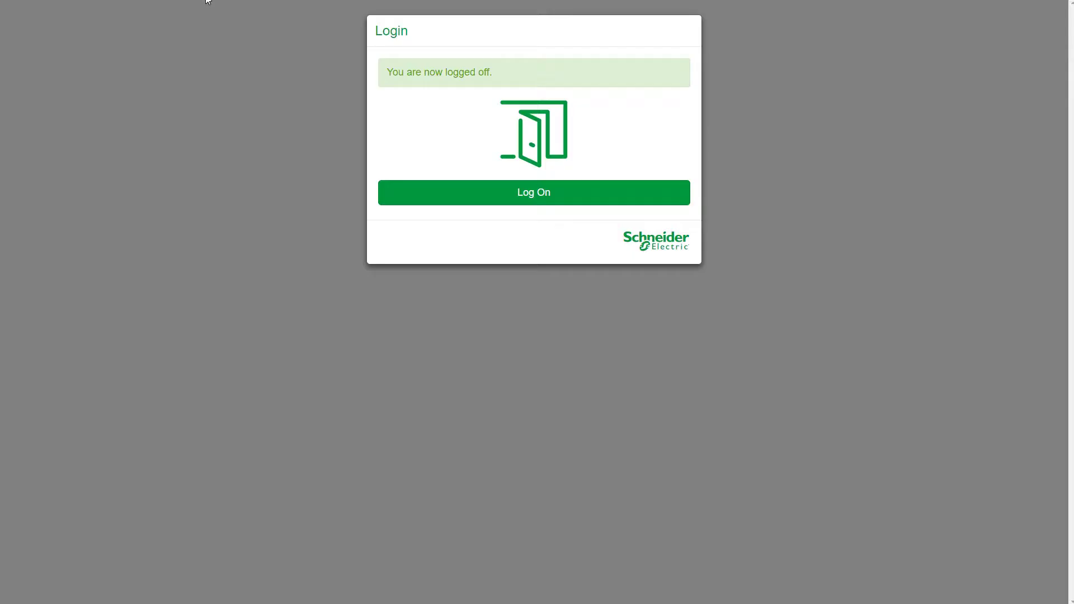
pyautogui.click(450, 199)
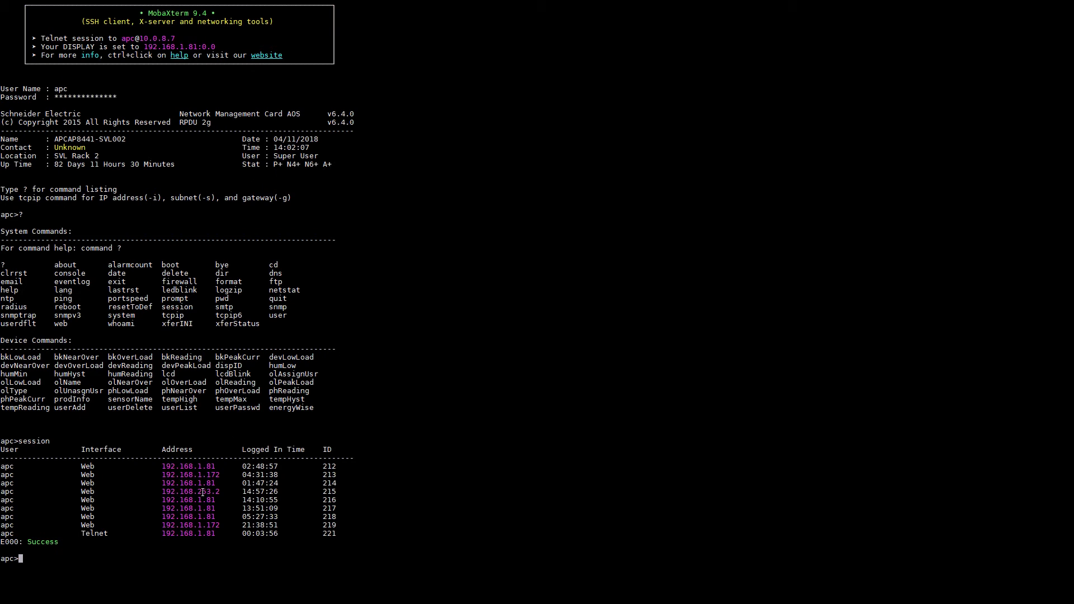
pyautogui.write('session -d ')
pyautogui.write('212')
# - Run 'session -d 212' to delete stale web session 212
pyautogui.press('Return')
pyautogui.write('session')
# - List the sessions and delete web sessions 213, 214 and 215
pyautogui.press('Return')
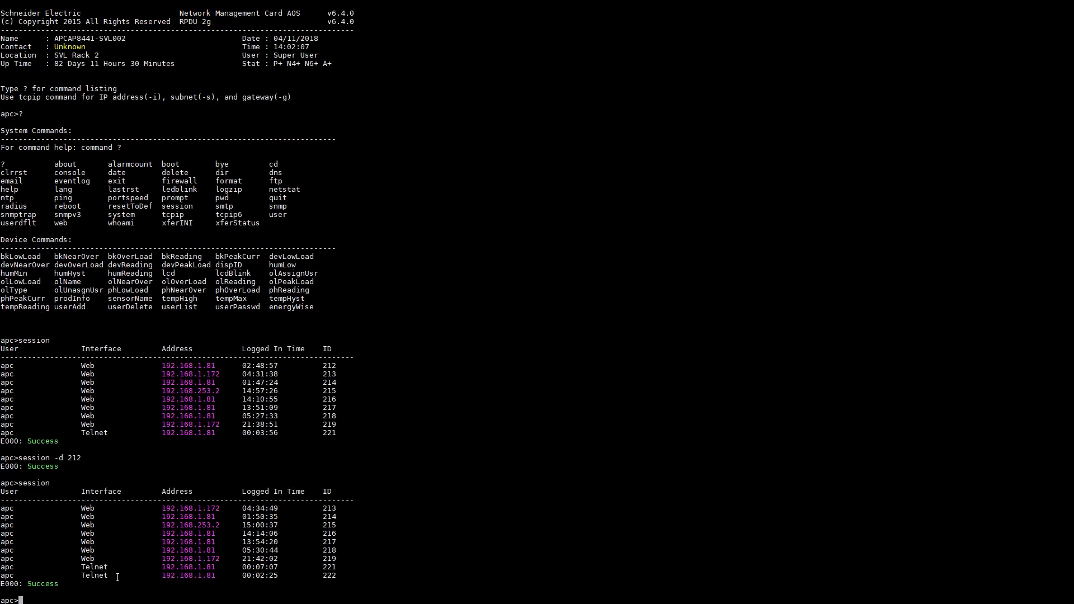
pyautogui.press('Up')
pyautogui.press('Up')
pyautogui.press('BackSpace')
pyautogui.write('3')
pyautogui.press('Return')
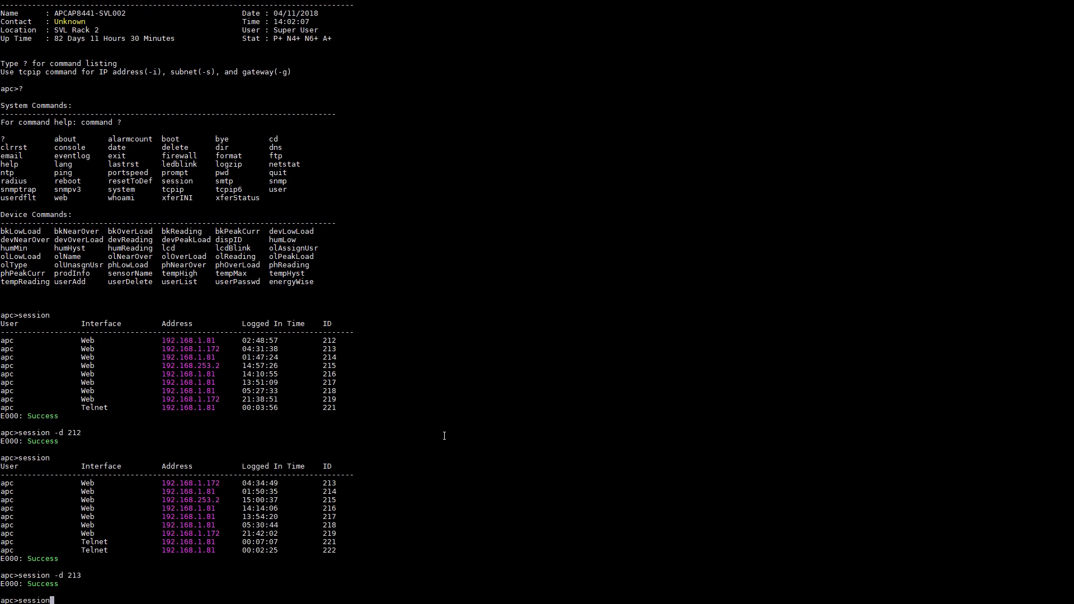
pyautogui.press('Up')
pyautogui.press('Up')
pyautogui.press('Up')
pyautogui.press('Return')
pyautogui.press('Up')
pyautogui.press('BackSpace')
pyautogui.write('5')
pyautogui.press('Return')
pyautogui.press('Up')
pyautogui.press('BackSpace')
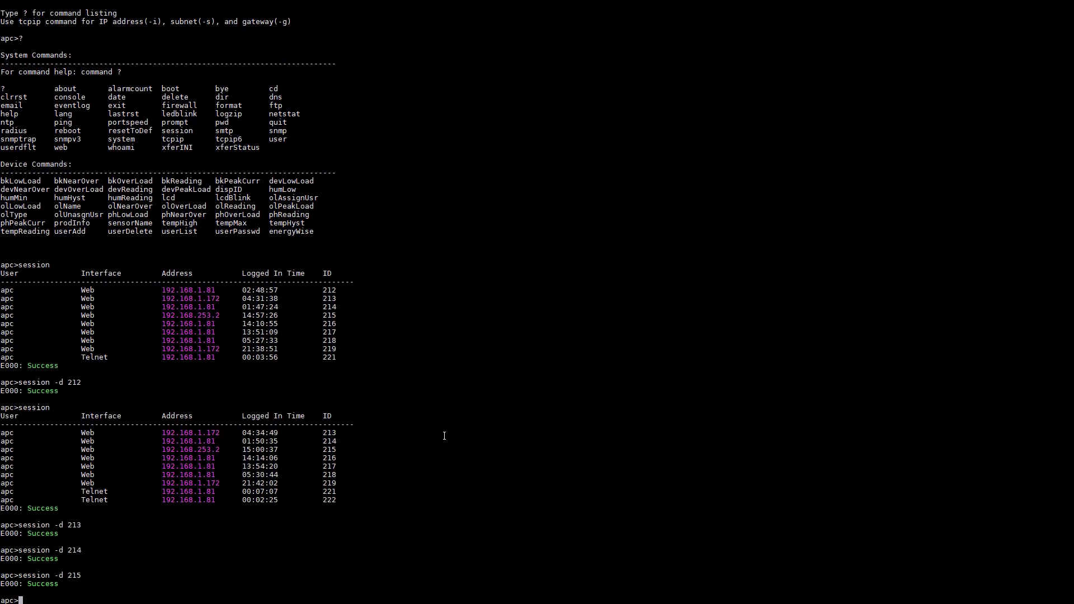
pyautogui.write('6')
pyautogui.press('Return')
# - Delete web sessions 216 through 219, list what remains, and end telnet session 221
pyautogui.press('Up')
pyautogui.press('BackSpace')
pyautogui.write('7')
pyautogui.press('Return')
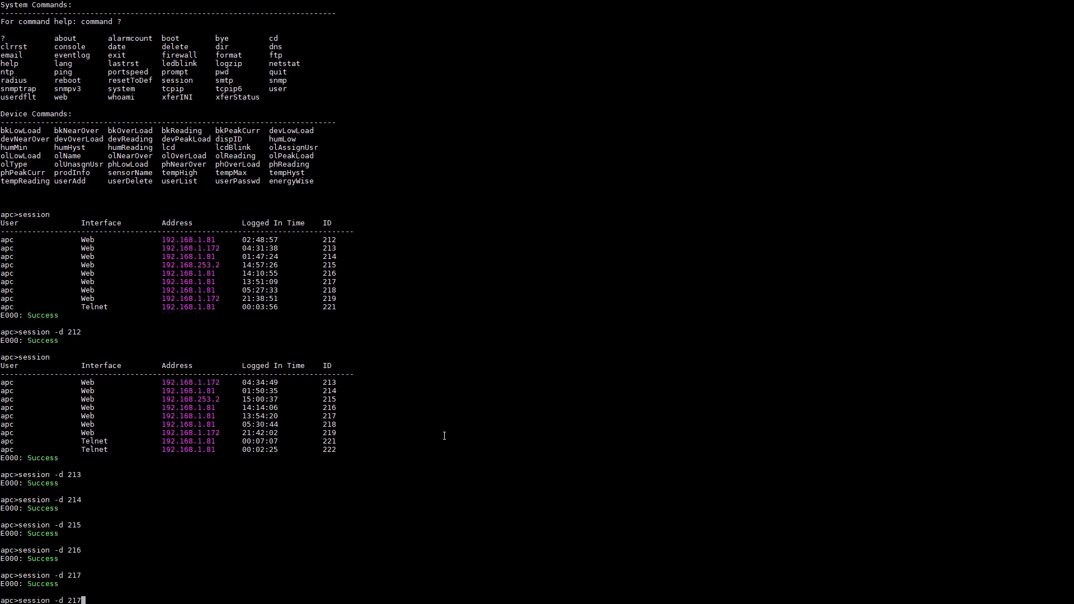
pyautogui.press('Up')
pyautogui.press('BackSpace')
pyautogui.write('8')
pyautogui.press('Return')
pyautogui.press('Up')
pyautogui.press('BackSpace')
pyautogui.write('9')
pyautogui.press('Return')
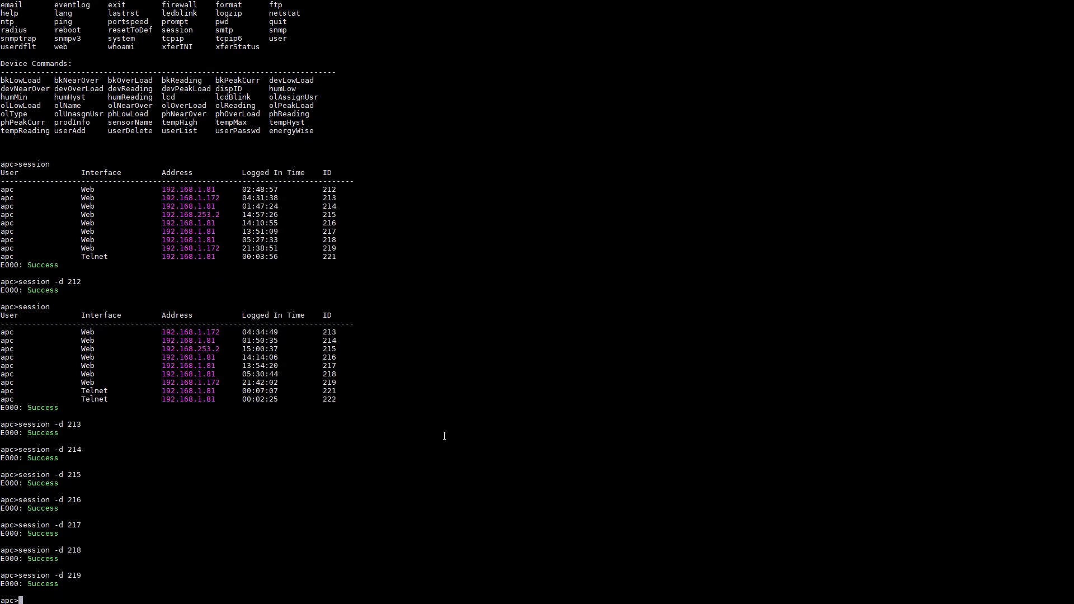
pyautogui.write('session')
pyautogui.press('Return')
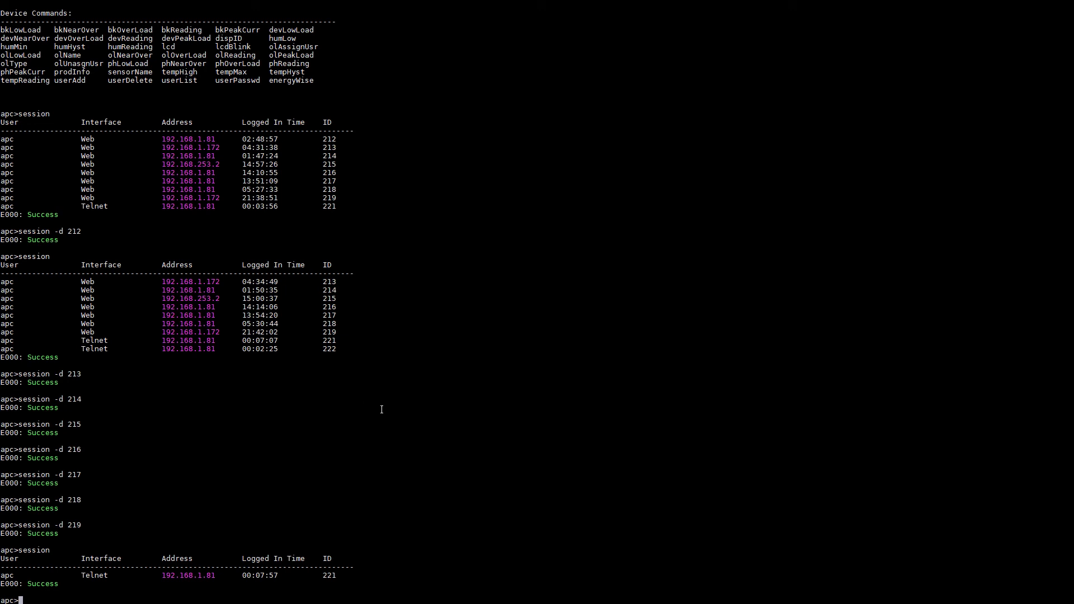
pyautogui.write('session -')
pyautogui.write('d 221')
pyautogui.press('Return')
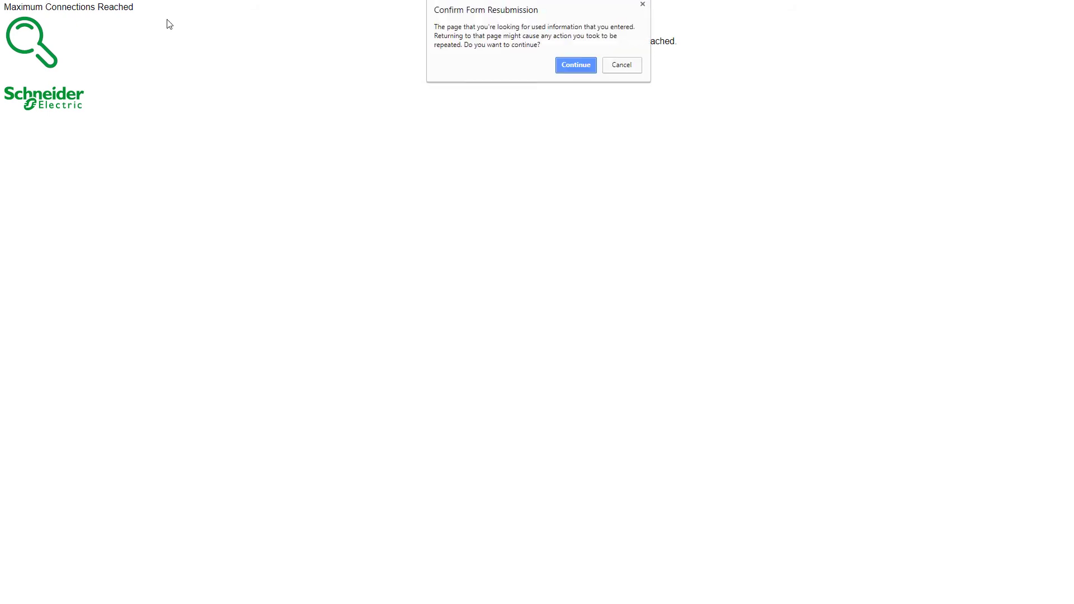
# - Reload the APC web page to retry logging on
pyautogui.press('Return')
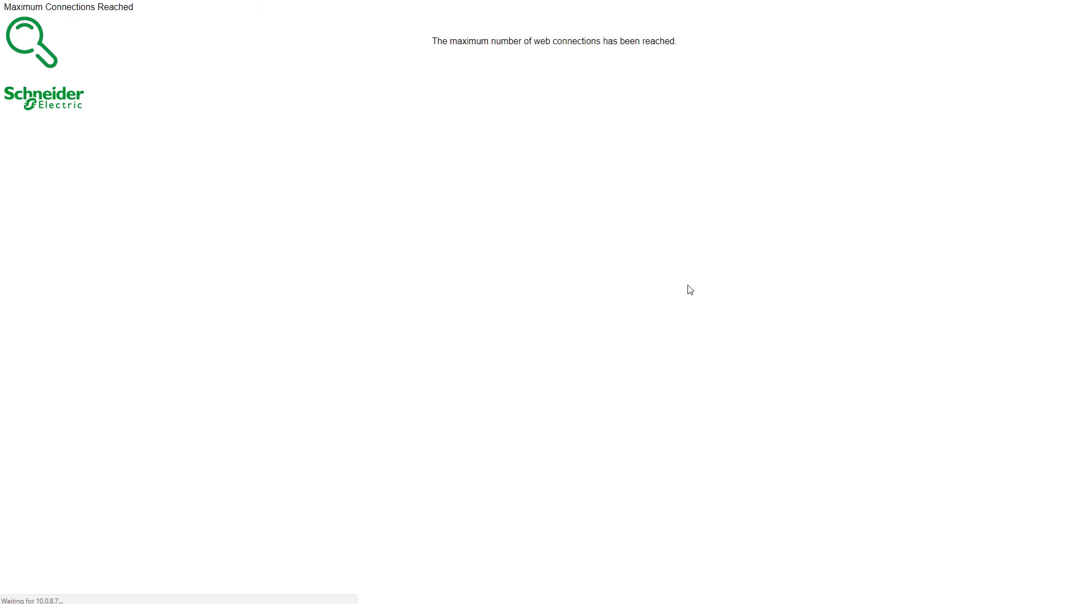